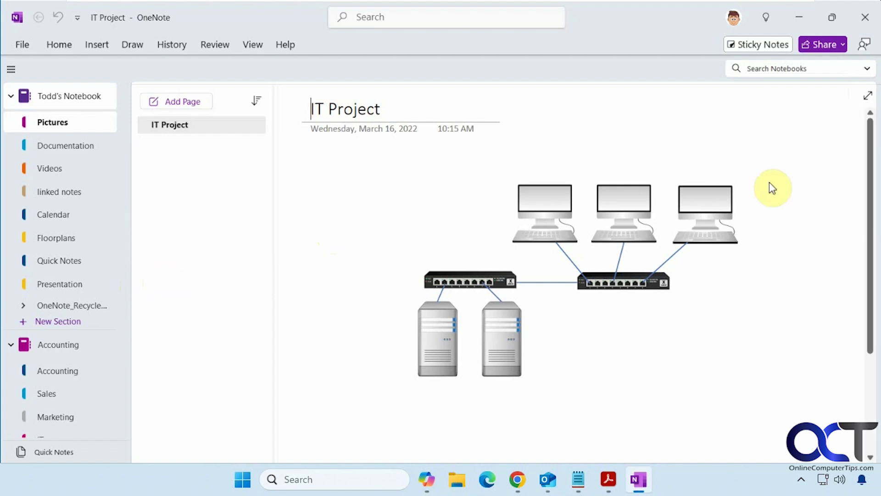
Restore down the full-screen OneNote window, then minimize it to show the desktop
{"action": "left_click", "coordinate": [832, 17]}
{"action": "key", "text": "super+Down"}
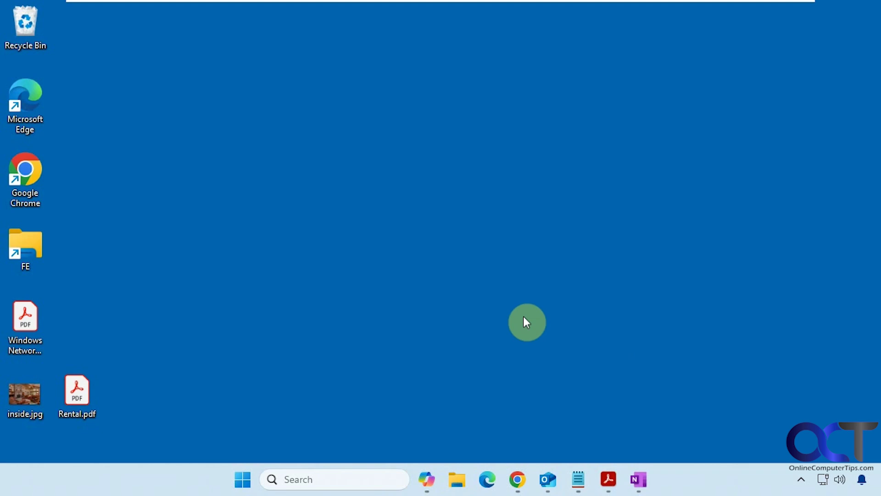
Open the Cybersecurity Awareness Orientation PDF in Acrobat and bring up its Print dialog
{"action": "left_click", "coordinate": [610, 479]}
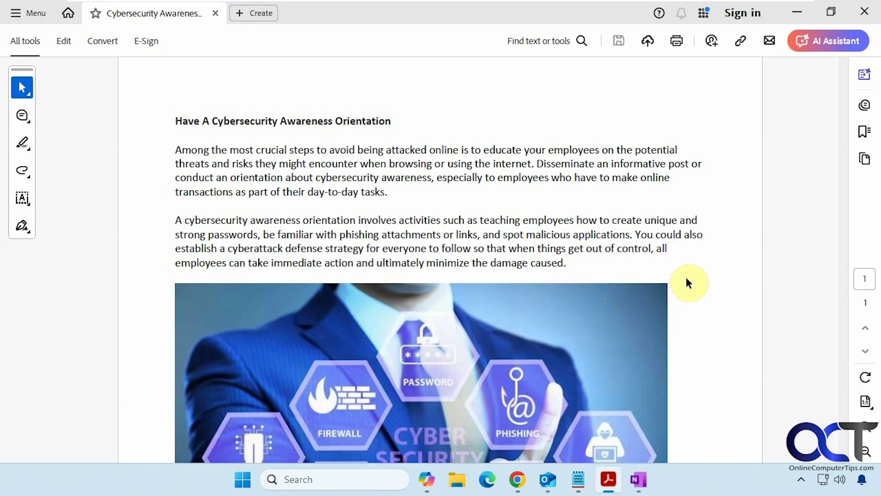
{"action": "scroll", "coordinate": [685, 280], "scroll_direction": "down", "scroll_amount": 8}
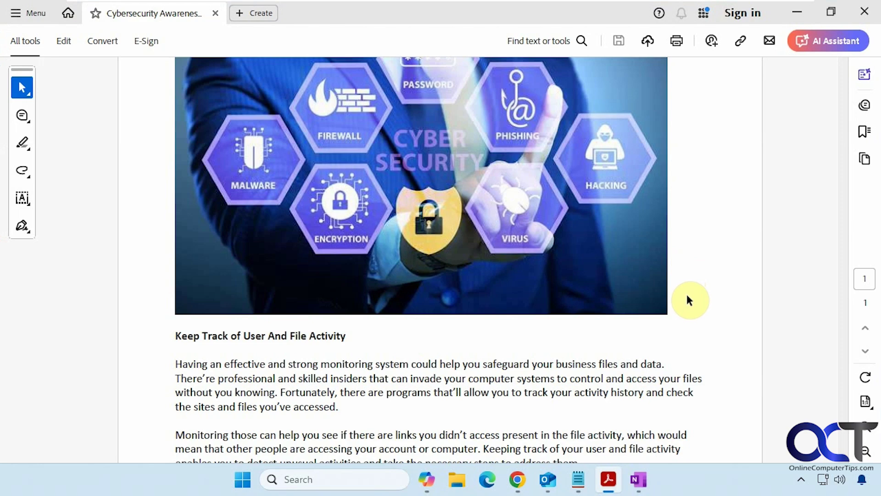
{"action": "scroll", "coordinate": [687, 295], "scroll_direction": "up", "scroll_amount": 8}
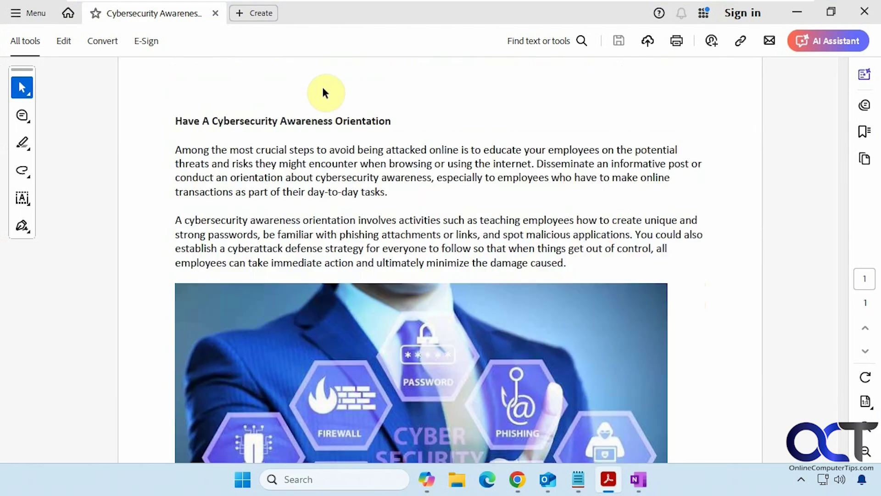
{"action": "left_click", "coordinate": [31, 11]}
{"action": "left_click", "coordinate": [93, 229]}
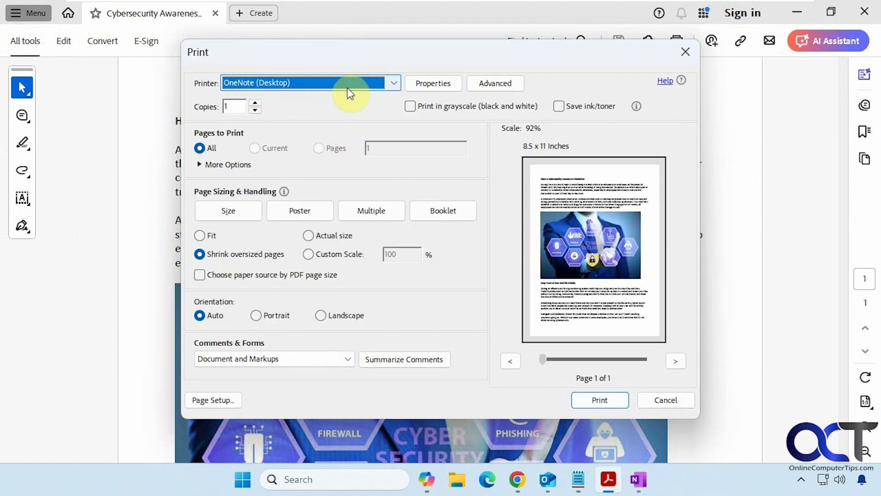
Print the PDF to OneNote (Desktop), checking the printer properties without changing them
{"action": "left_click", "coordinate": [389, 82]}
{"action": "left_click", "coordinate": [389, 81]}
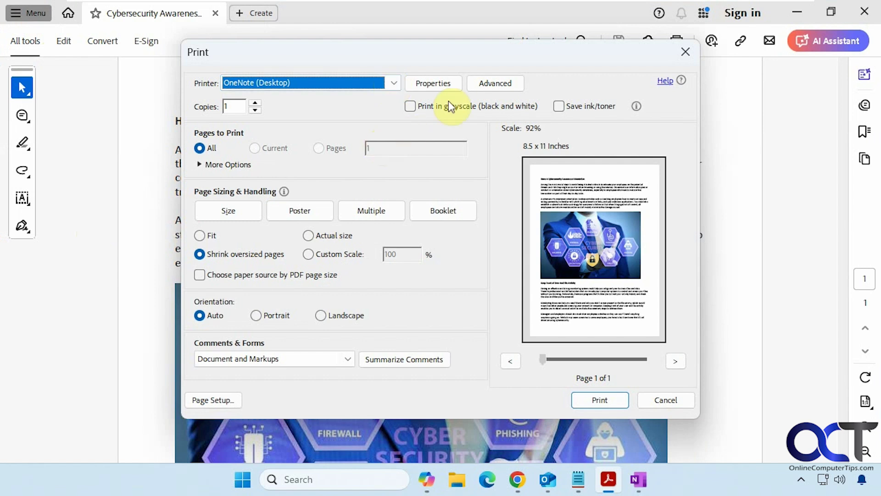
{"action": "left_click", "coordinate": [443, 89]}
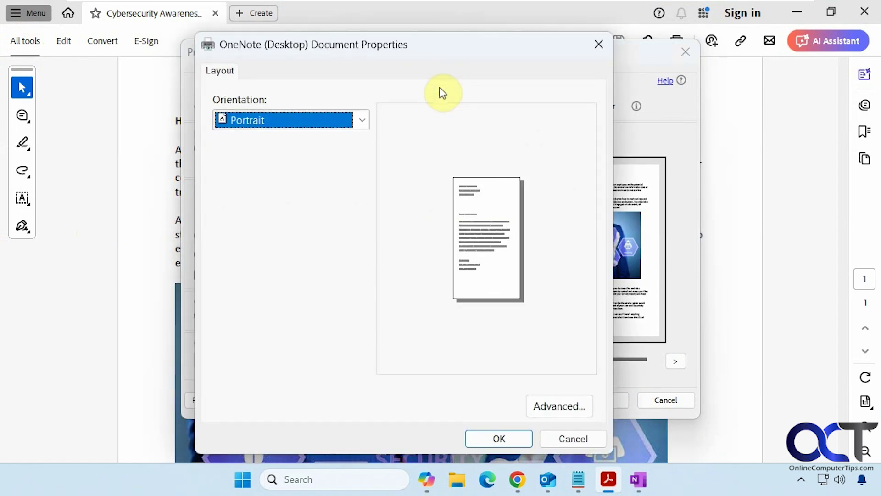
{"action": "left_click", "coordinate": [559, 406]}
{"action": "left_click", "coordinate": [561, 435]}
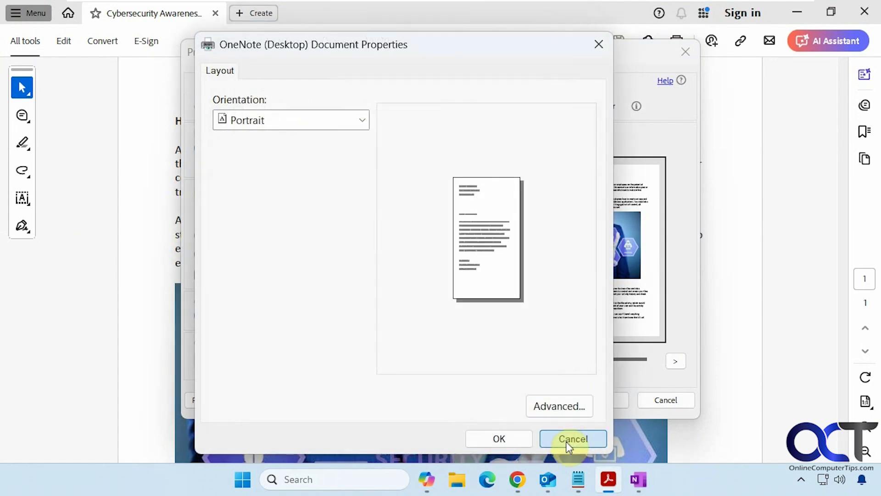
{"action": "left_click", "coordinate": [566, 441]}
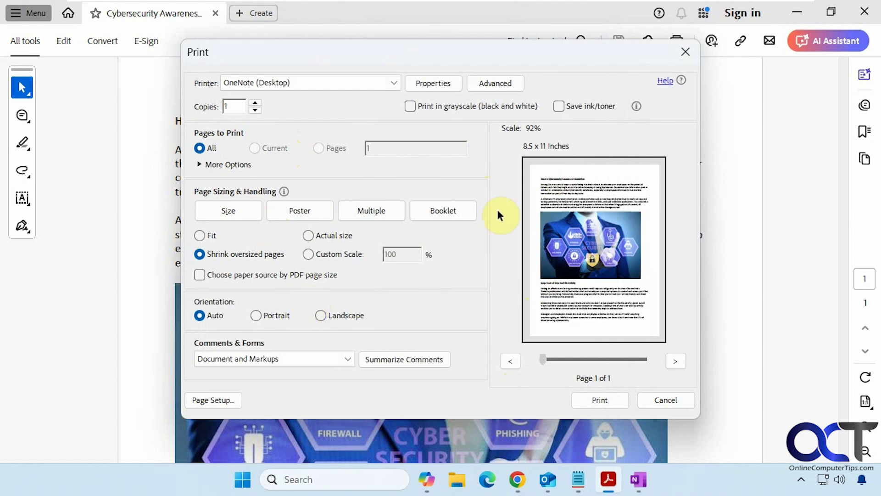
{"action": "left_click", "coordinate": [598, 399]}
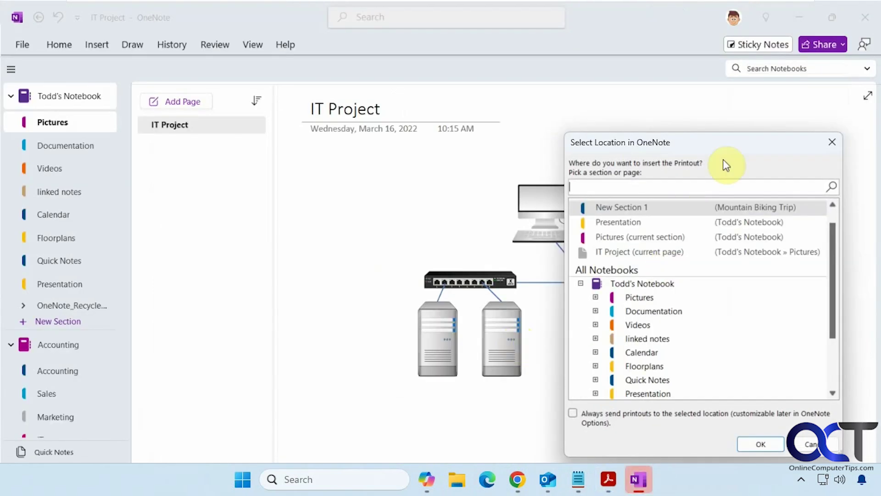
Choose the Presentation section as the printout's destination in Select Location in OneNote
{"action": "left_click_drag", "start_coordinate": [732, 143], "coordinate": [556, 120]}
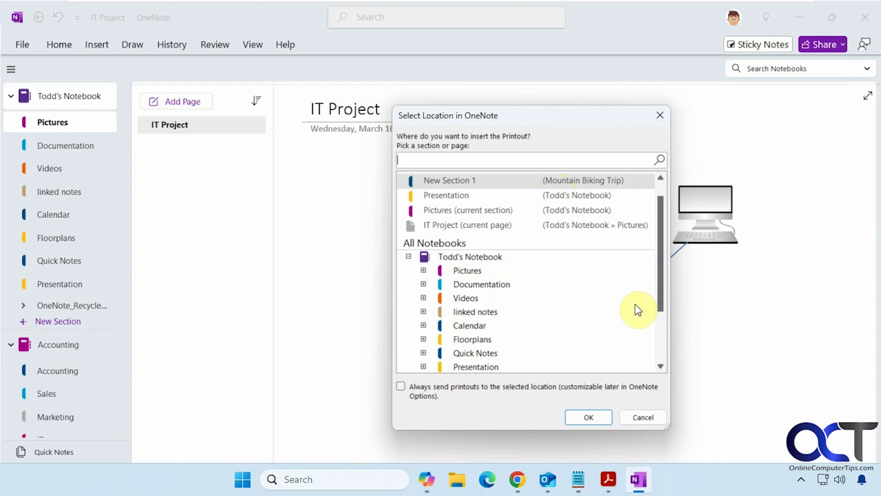
{"action": "left_click_drag", "start_coordinate": [659, 294], "coordinate": [610, 318]}
{"action": "left_click", "coordinate": [481, 335]}
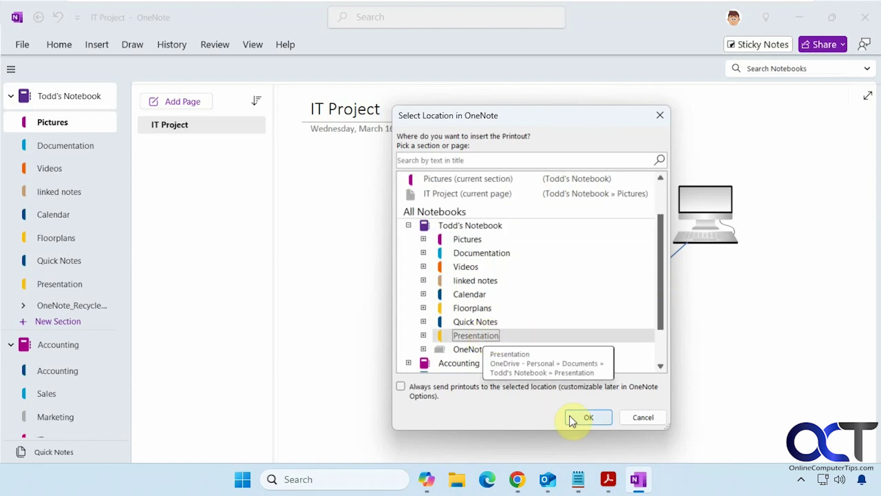
{"action": "left_click", "coordinate": [588, 417]}
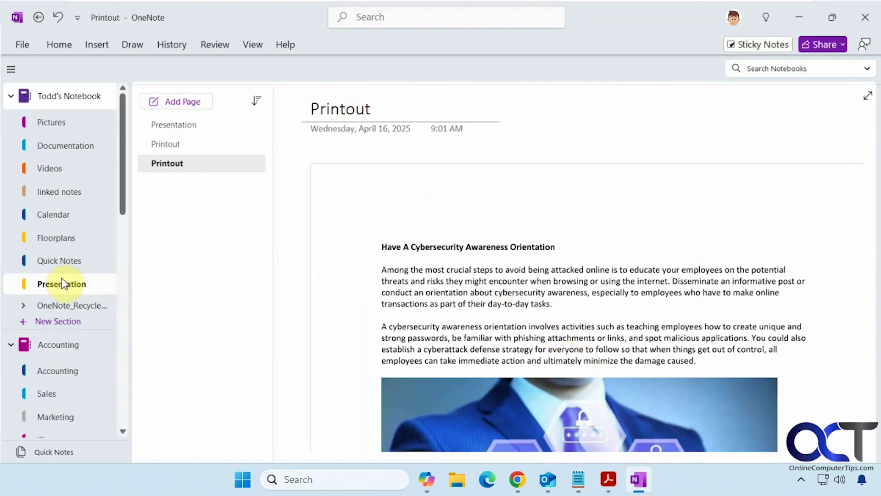
Scroll through the new cybersecurity Printout page to review it
{"action": "scroll", "coordinate": [478, 305], "scroll_direction": "down", "scroll_amount": 10}
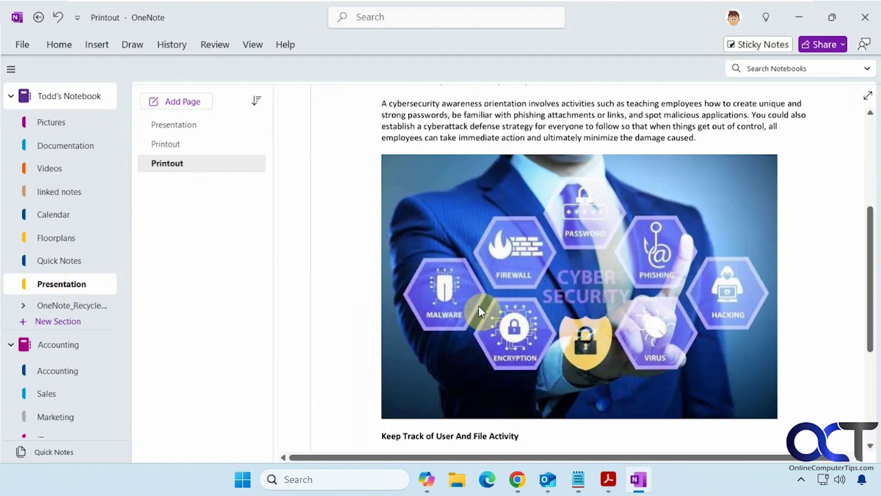
{"action": "scroll", "coordinate": [481, 312], "scroll_direction": "up", "scroll_amount": 7}
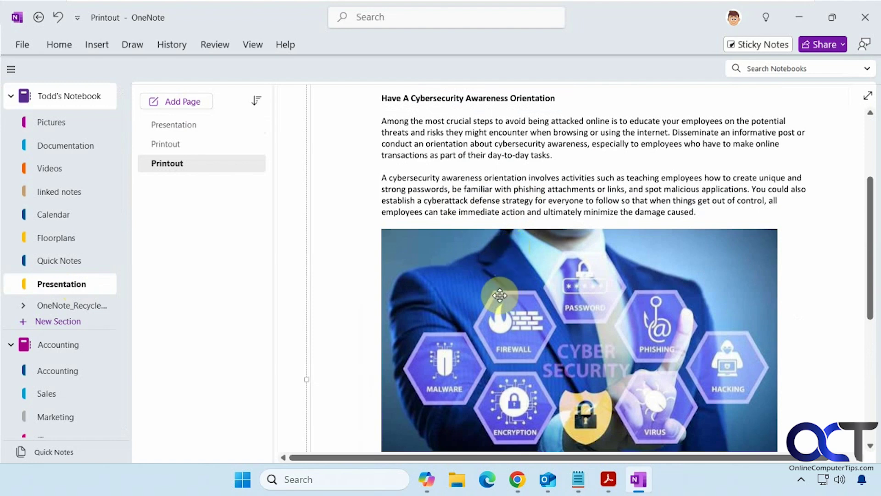
{"action": "scroll", "coordinate": [498, 295], "scroll_direction": "down", "scroll_amount": 5}
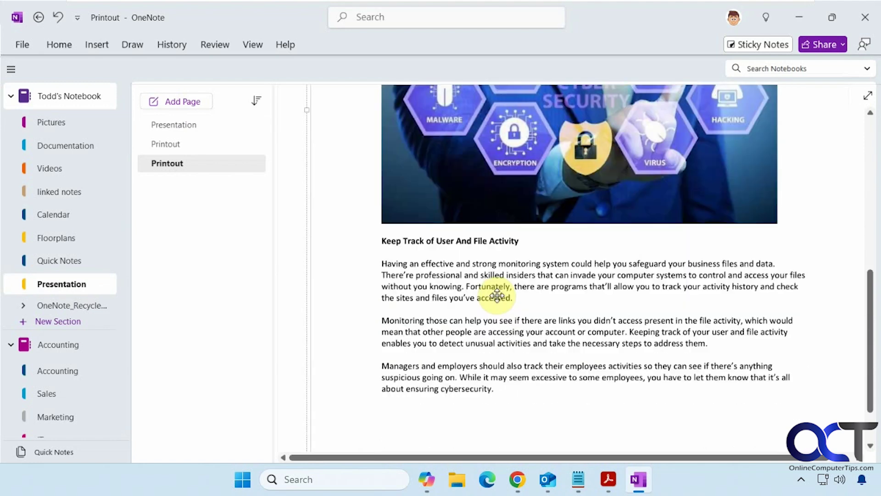
{"action": "scroll", "coordinate": [496, 296], "scroll_direction": "up", "scroll_amount": 7}
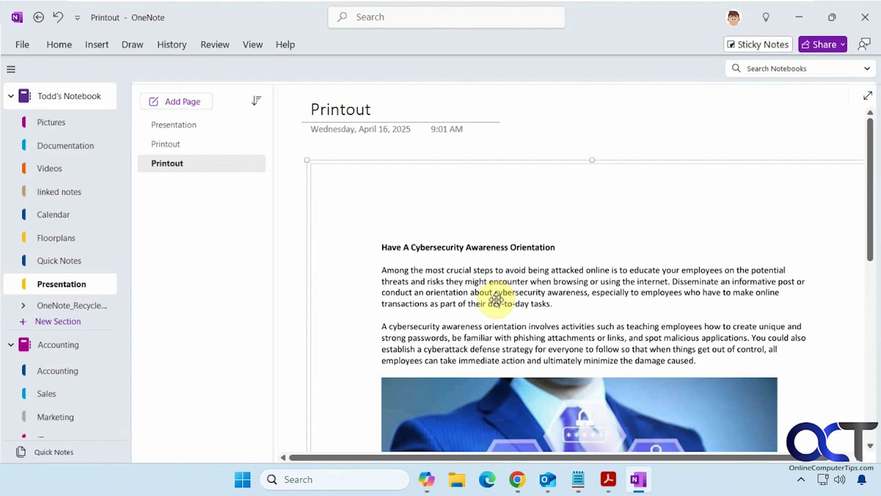
Bring 'The rental house' email to the front and scroll through the message
{"action": "mouse_move", "coordinate": [553, 482]}
{"action": "left_click", "coordinate": [598, 439]}
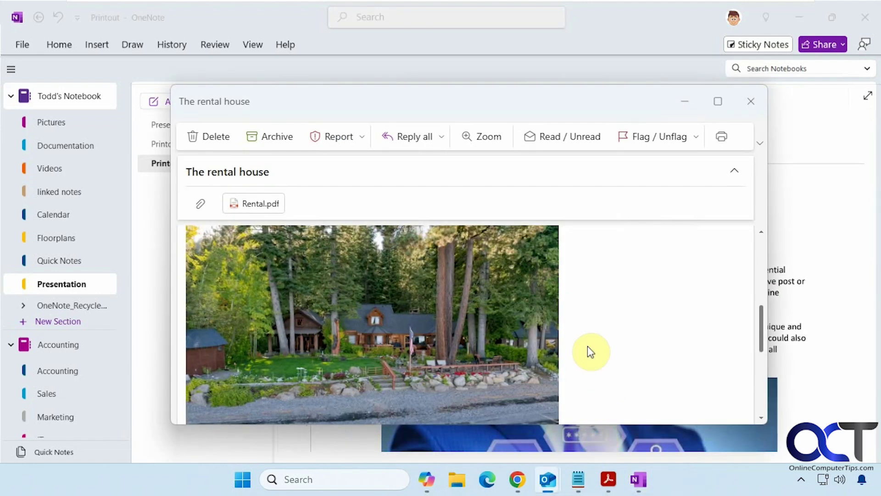
{"action": "scroll", "coordinate": [606, 339], "scroll_direction": "up", "scroll_amount": 5}
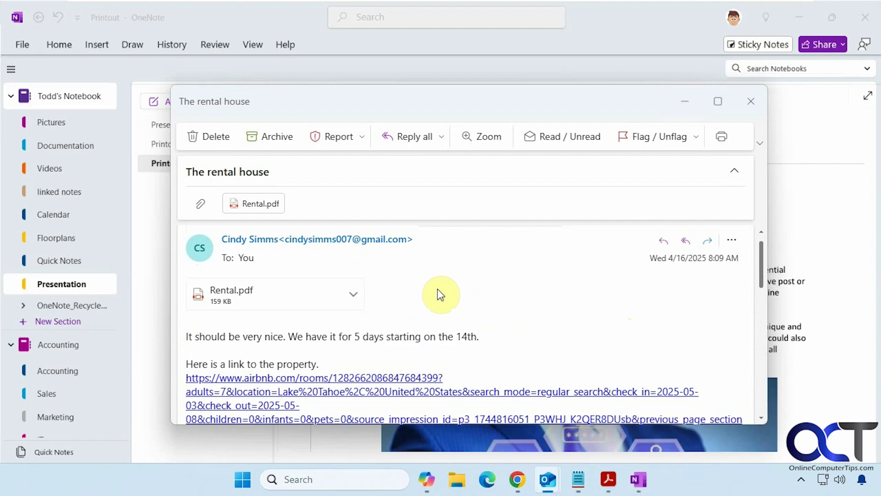
{"action": "scroll", "coordinate": [438, 291], "scroll_direction": "down", "scroll_amount": 3}
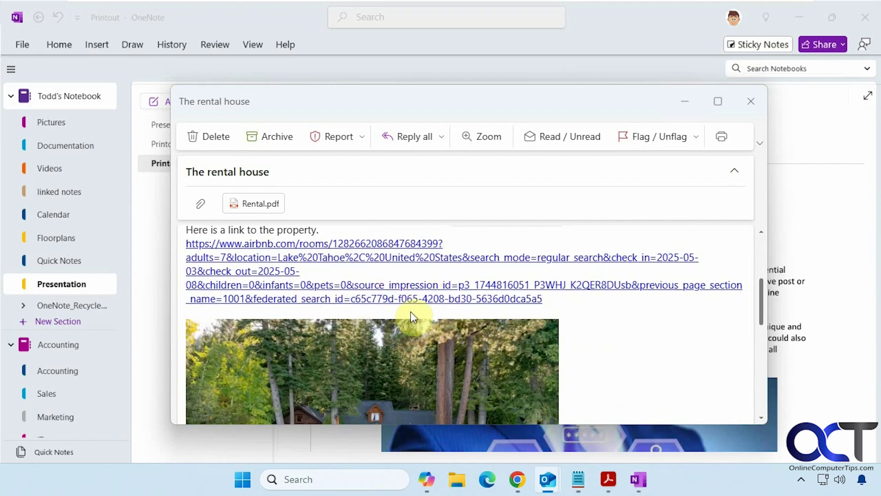
{"action": "scroll", "coordinate": [409, 316], "scroll_direction": "down", "scroll_amount": 10}
{"action": "scroll", "coordinate": [406, 321], "scroll_direction": "up", "scroll_amount": 10}
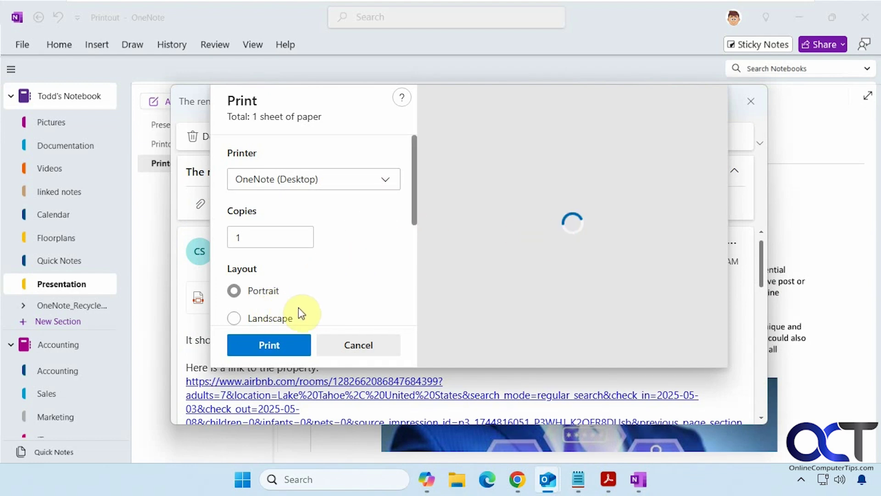
{"action": "left_click_drag", "start_coordinate": [413, 218], "coordinate": [420, 192]}
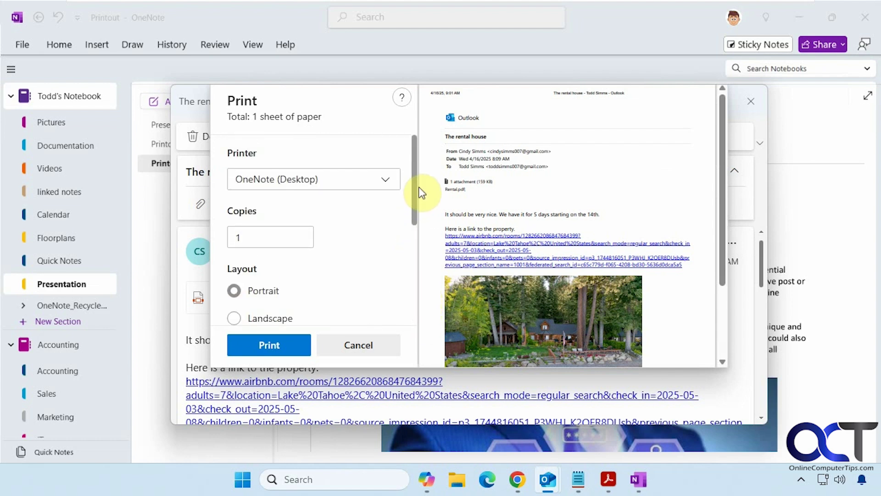
Print the email to OneNote (Desktop) and bring up the destination picker
{"action": "left_click", "coordinate": [275, 344]}
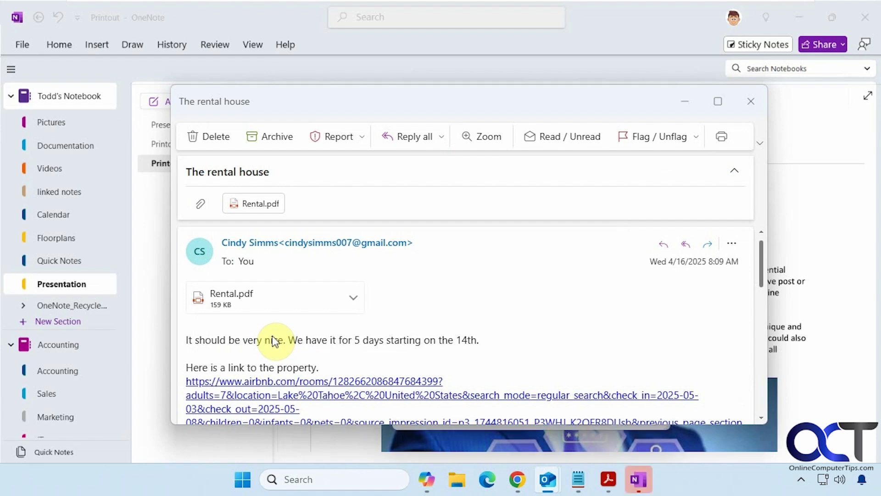
{"action": "left_click", "coordinate": [639, 479]}
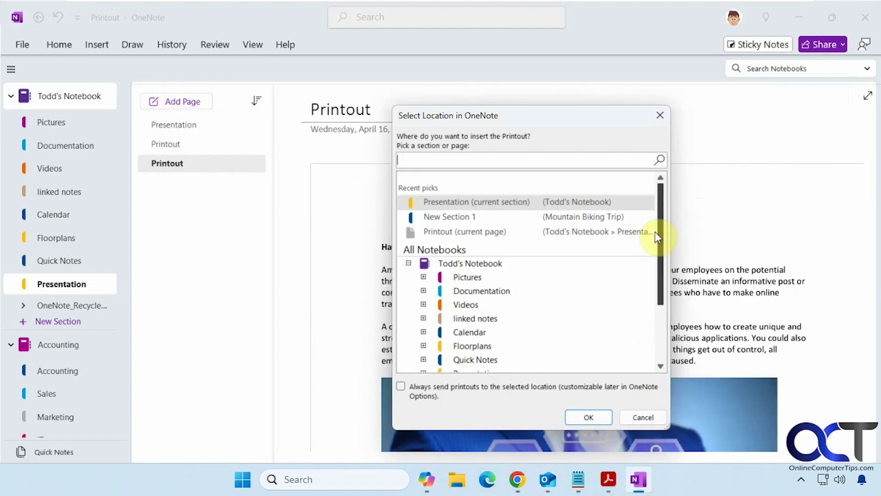
{"action": "left_click_drag", "start_coordinate": [659, 229], "coordinate": [662, 288]}
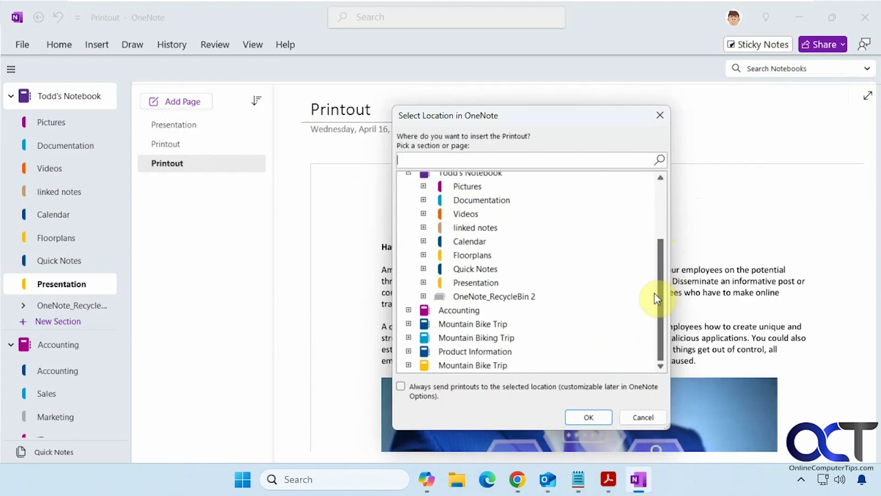
Insert the printout into Mountain Bike Trip's Rental section and scroll through the new page
{"action": "left_click", "coordinate": [409, 324]}
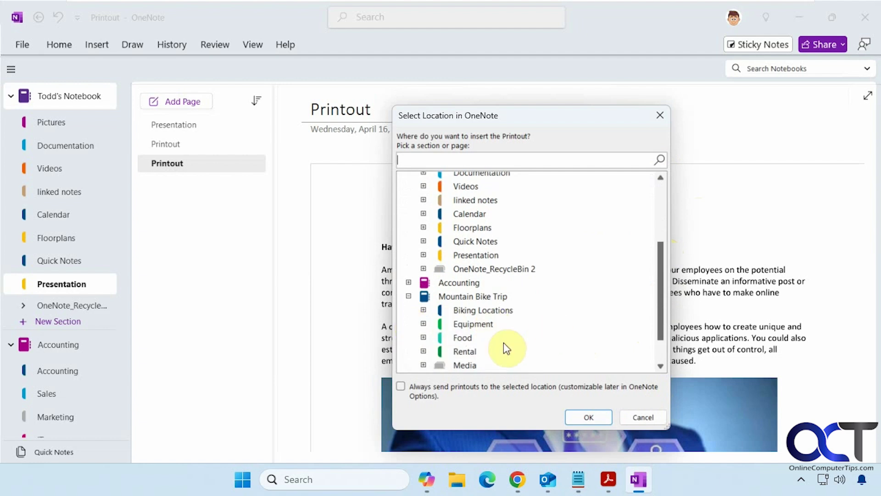
{"action": "left_click", "coordinate": [464, 351]}
{"action": "left_click", "coordinate": [586, 415]}
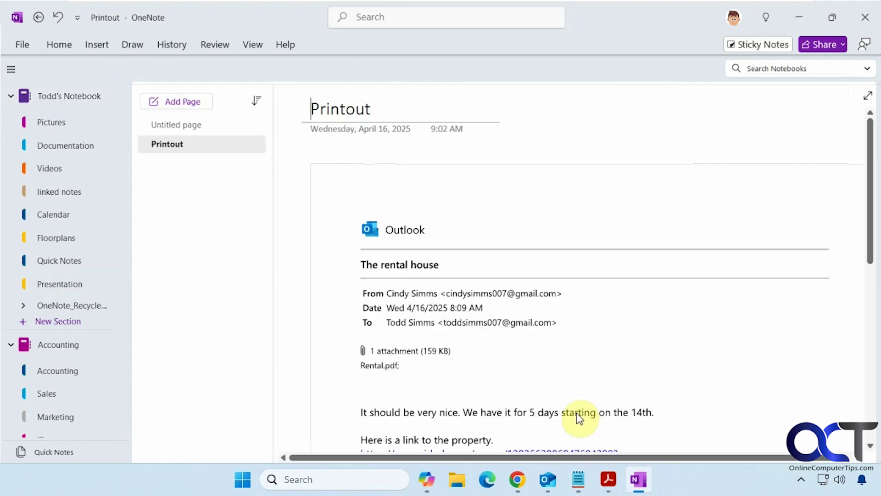
{"action": "scroll", "coordinate": [98, 370], "scroll_direction": "down", "scroll_amount": 3}
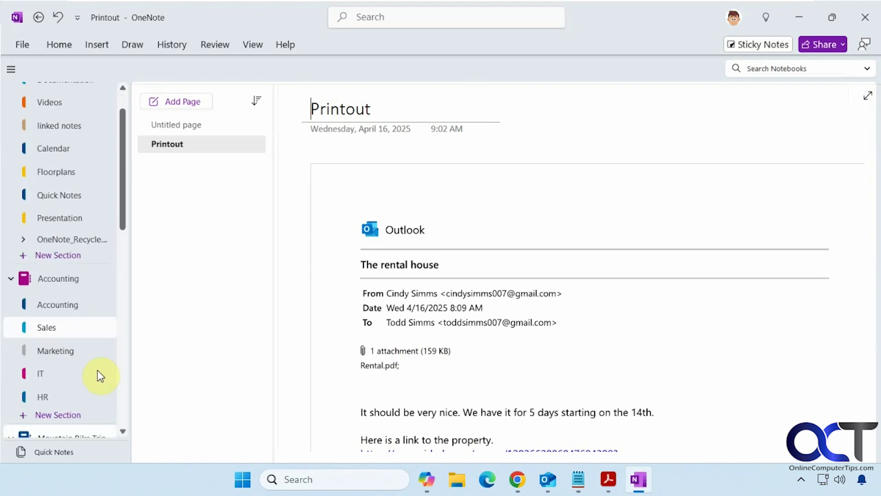
{"action": "scroll", "coordinate": [98, 370], "scroll_direction": "down", "scroll_amount": 6}
{"action": "scroll", "coordinate": [54, 385], "scroll_direction": "down", "scroll_amount": 2}
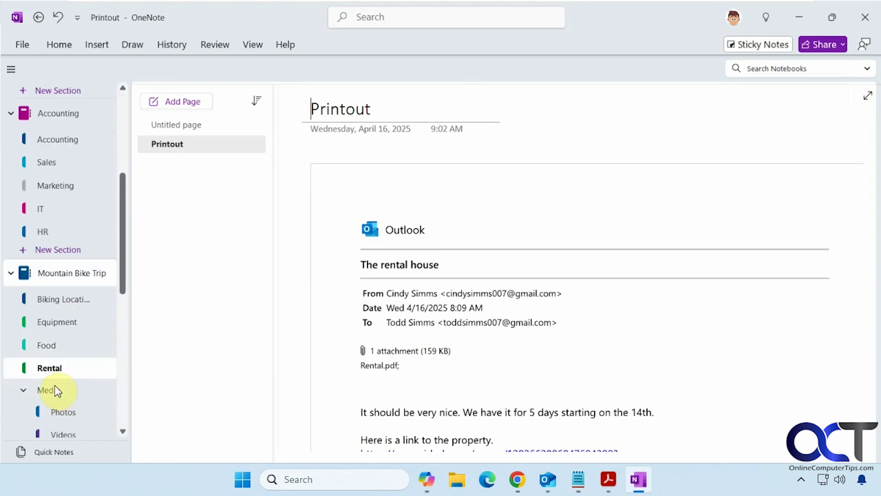
{"action": "scroll", "coordinate": [542, 301], "scroll_direction": "down", "scroll_amount": 2}
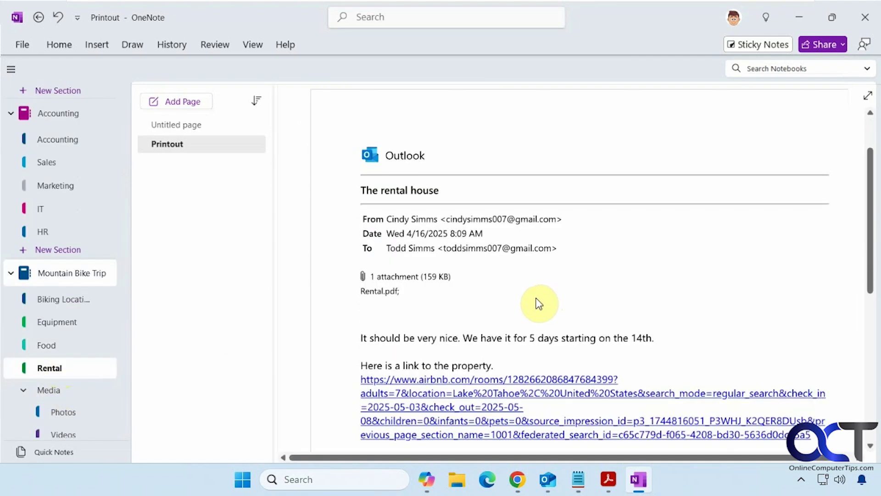
{"action": "left_click", "coordinate": [521, 329]}
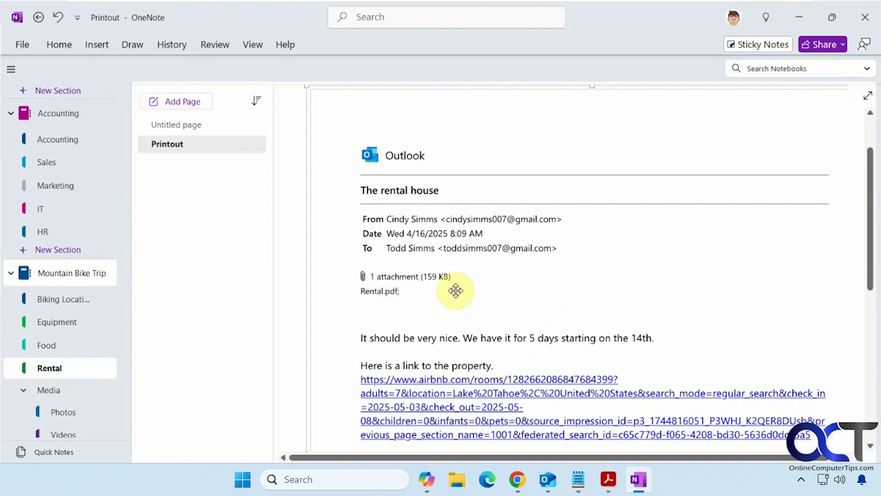
{"action": "scroll", "coordinate": [459, 296], "scroll_direction": "down", "scroll_amount": 3}
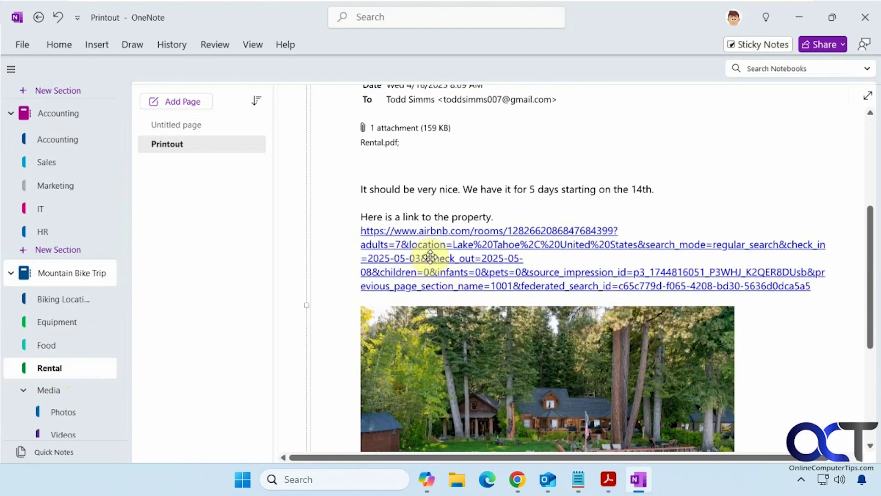
{"action": "scroll", "coordinate": [507, 340], "scroll_direction": "down", "scroll_amount": 3}
{"action": "scroll", "coordinate": [506, 339], "scroll_direction": "down", "scroll_amount": 3}
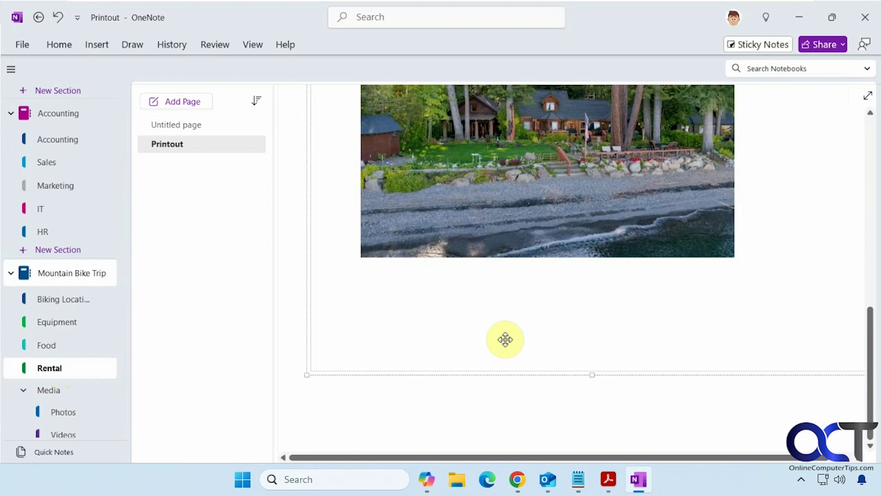
{"action": "scroll", "coordinate": [504, 340], "scroll_direction": "up", "scroll_amount": 9}
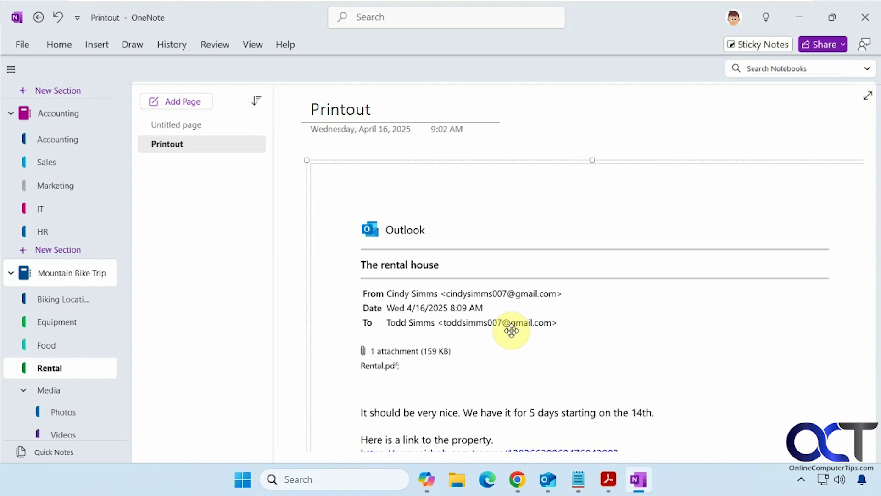
Launch Microsoft Store from a Windows search for 'micros'
{"action": "left_click", "coordinate": [304, 478]}
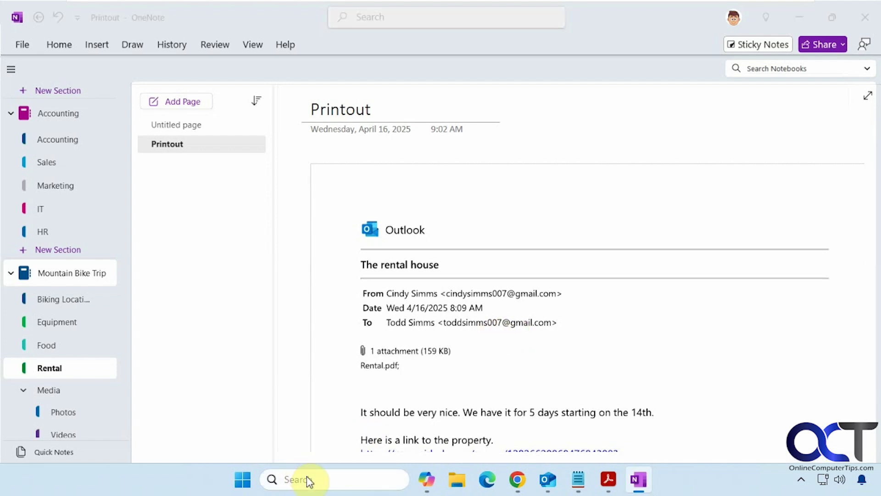
{"action": "type", "text": "micros"}
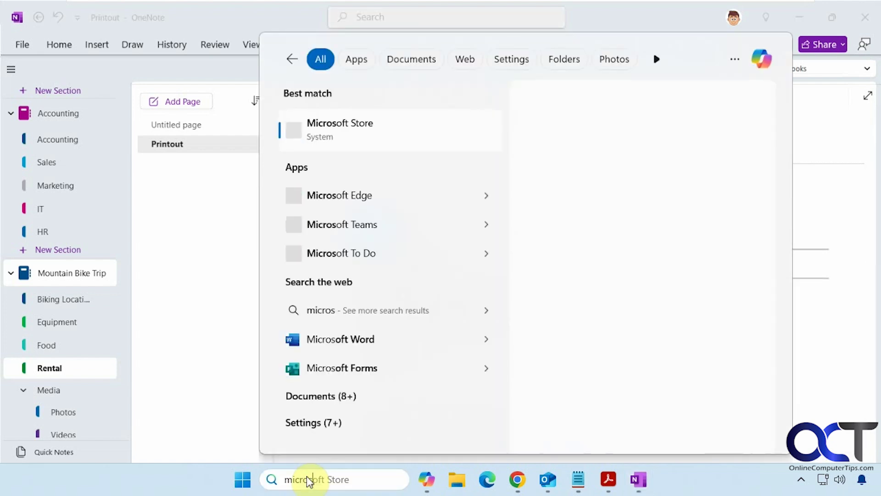
{"action": "left_click", "coordinate": [345, 134]}
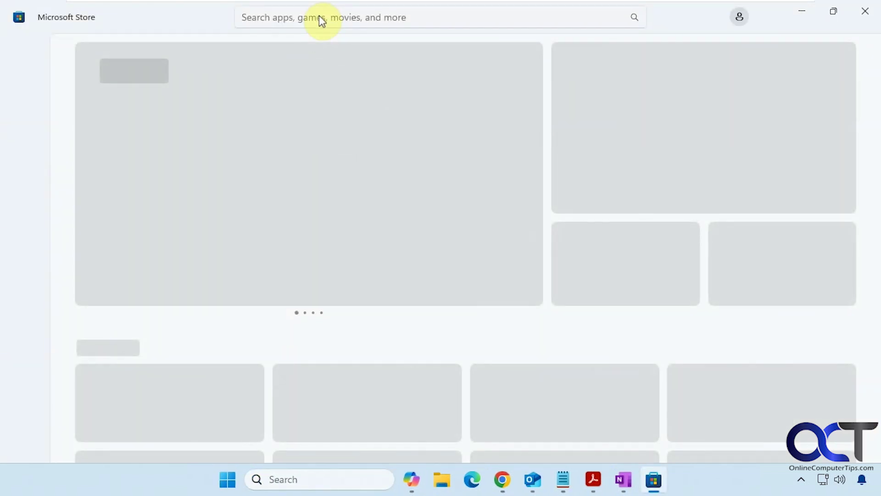
Search the store for 'onenote' and open the OneNote app result
{"action": "left_click", "coordinate": [319, 15]}
{"action": "type", "text": "onen"}
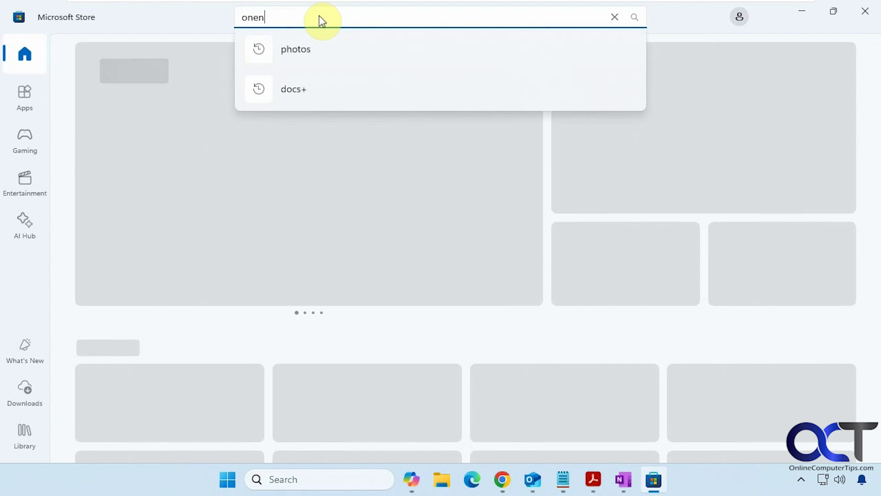
{"action": "type", "text": "ote"}
{"action": "key", "text": "Return"}
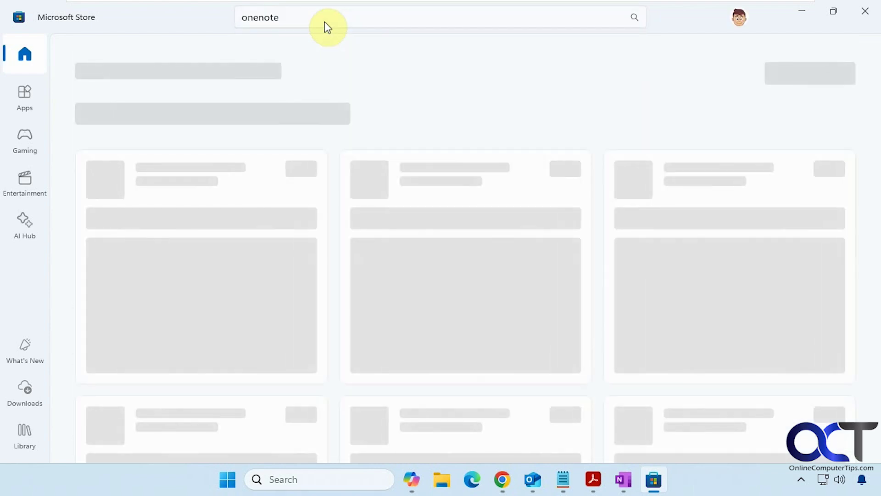
{"action": "scroll", "coordinate": [295, 440], "scroll_direction": "down", "scroll_amount": 3}
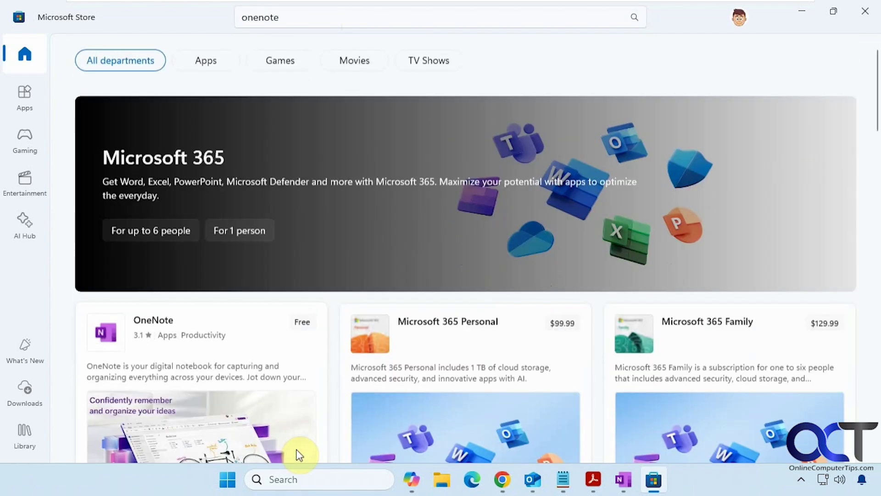
{"action": "left_click", "coordinate": [245, 269]}
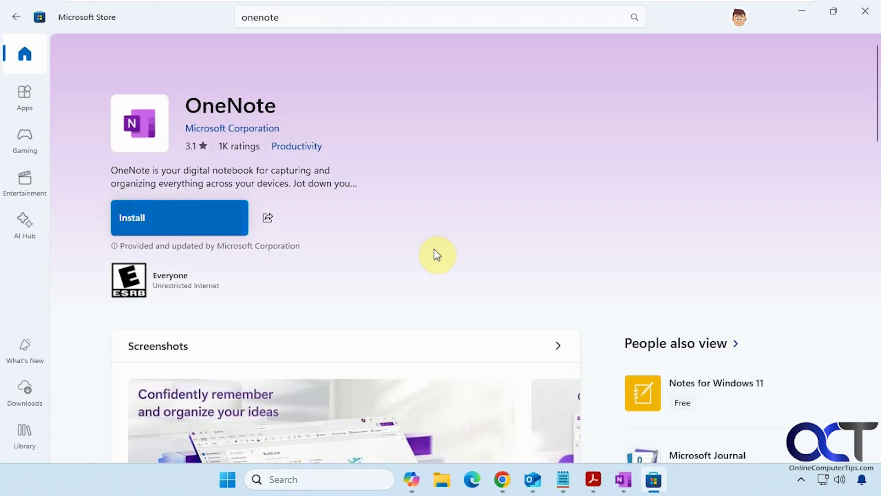
Switch to Chrome showing the Microsoft OneNote page at onenote.com
{"action": "left_click", "coordinate": [502, 479]}
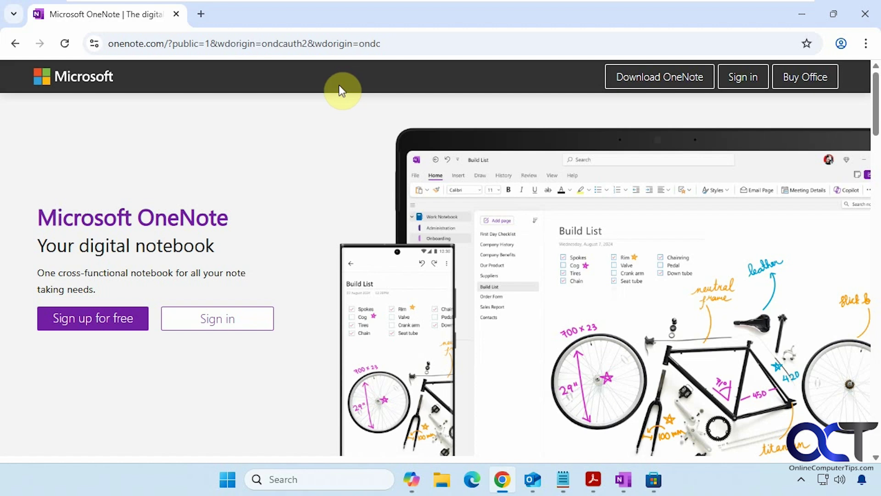
Switch to the cybersecurity PDF in Acrobat and open its Print dialog
{"action": "left_click", "coordinate": [596, 482]}
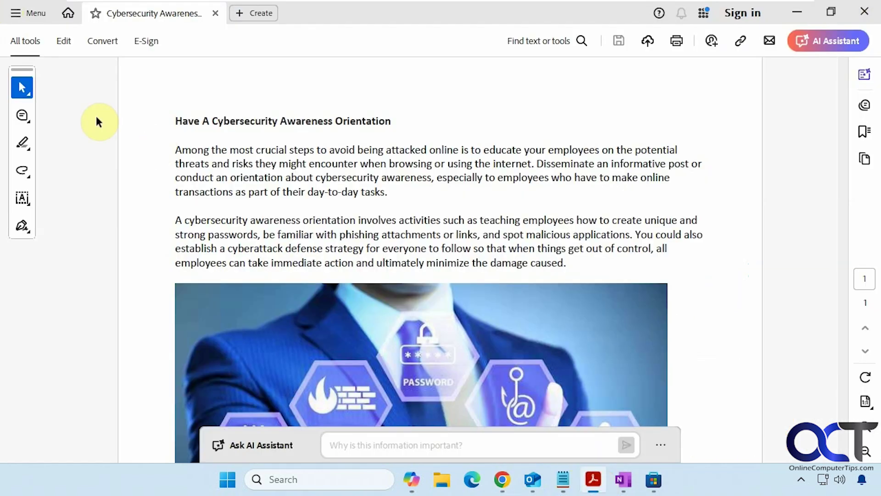
{"action": "left_click", "coordinate": [26, 14]}
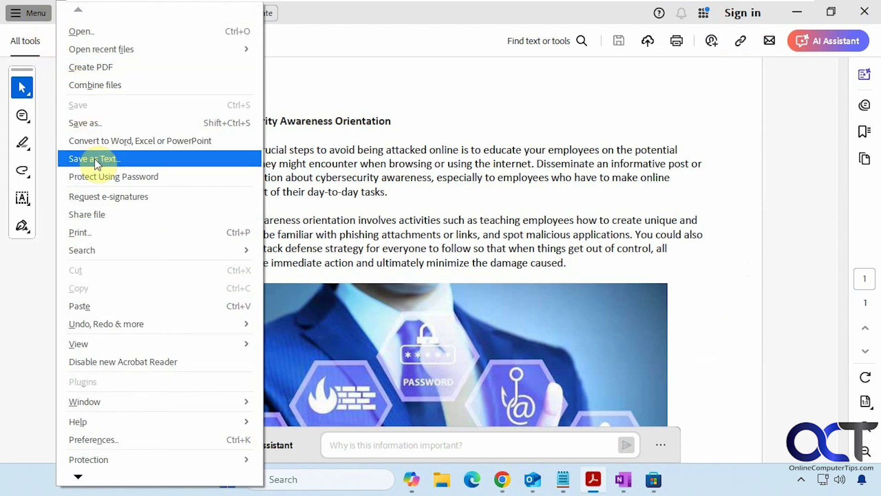
{"action": "left_click", "coordinate": [98, 233]}
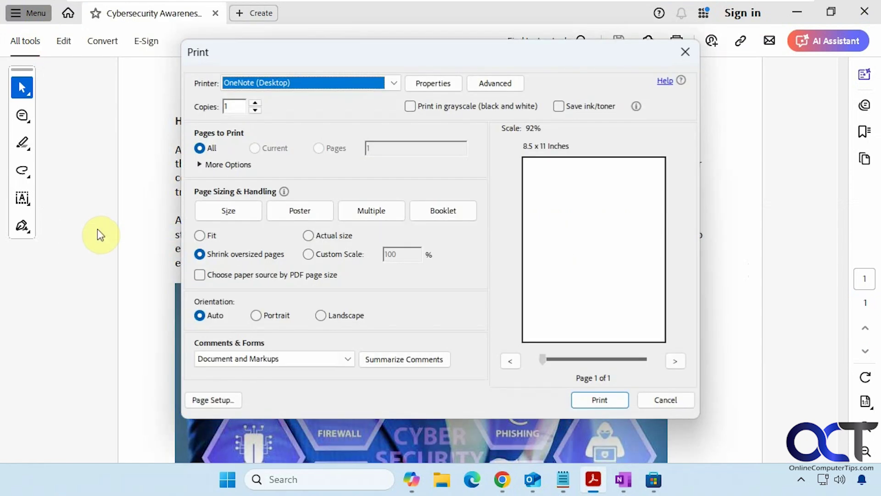